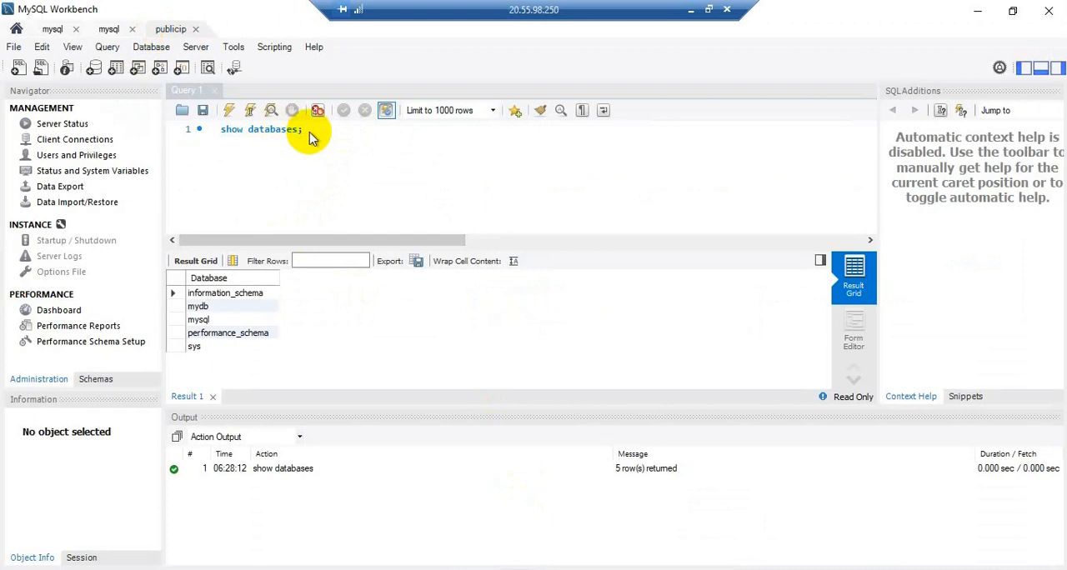
# Replace the show databases query with the beginning of an insert statement, insert into mydb.mytable.
pyautogui.click(326, 151)
pyautogui.hotkey('ctrl', 'a')
pyautogui.press('BackSpace')
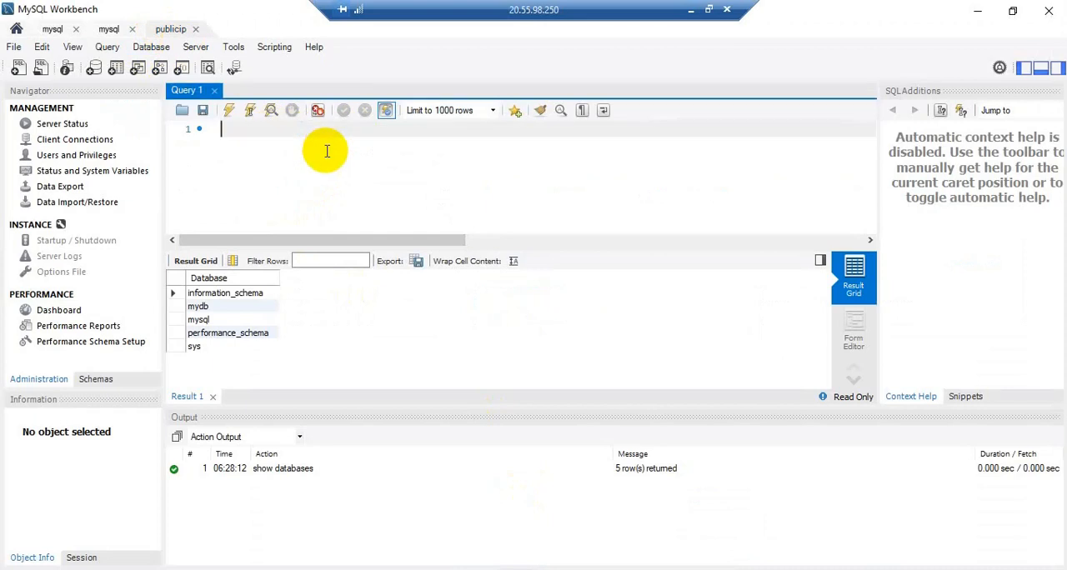
pyautogui.write('insert ino my')
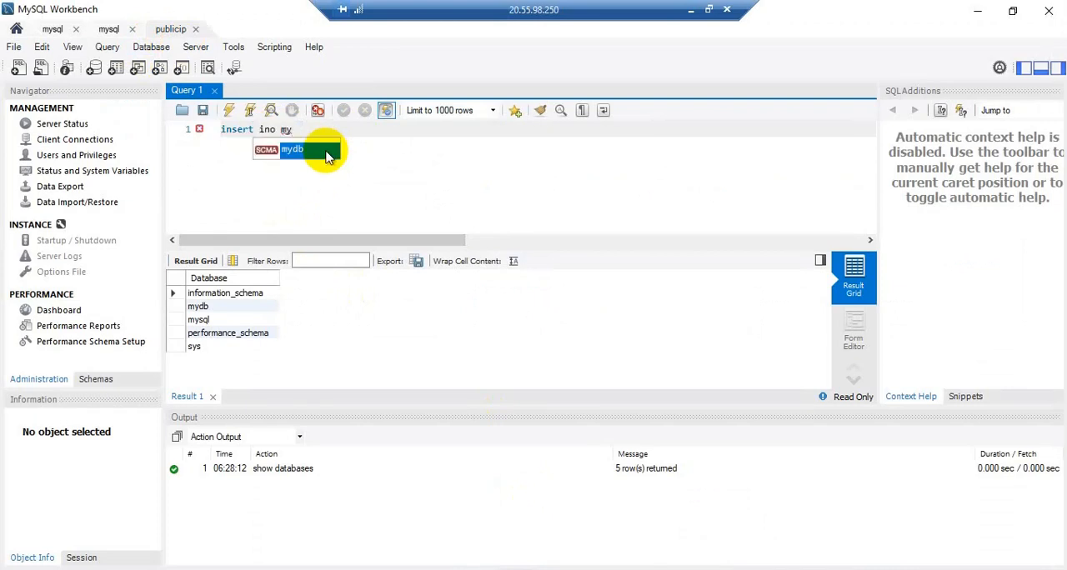
pyautogui.doubleClick(328, 157)
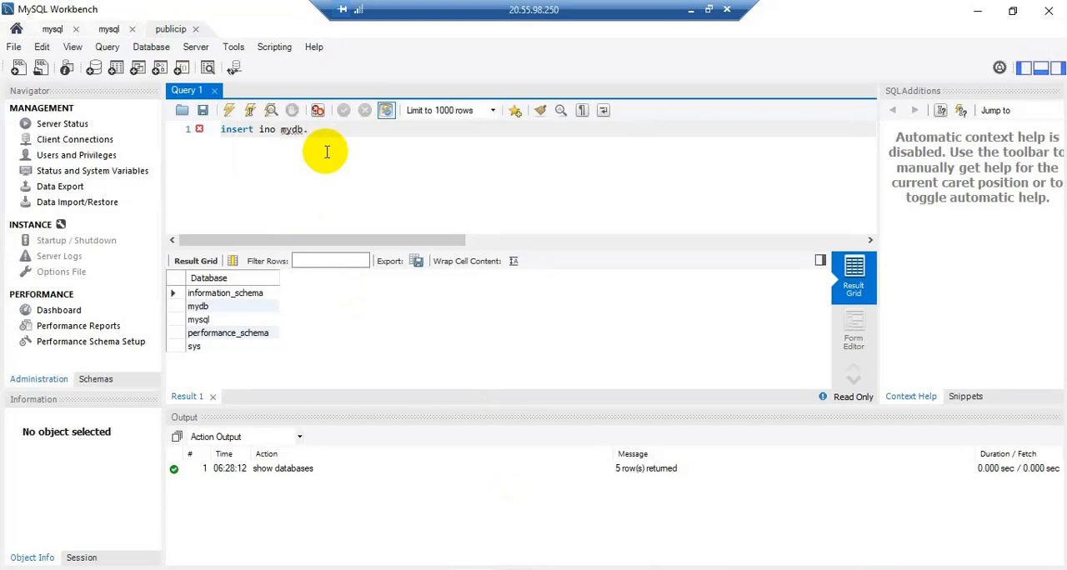
pyautogui.click(270, 130)
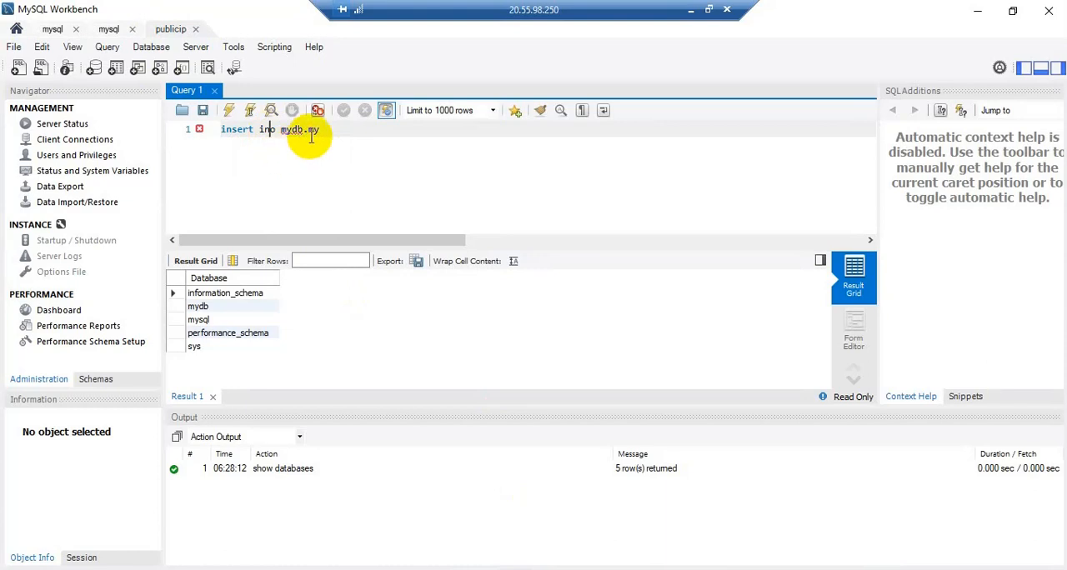
pyautogui.write('t')
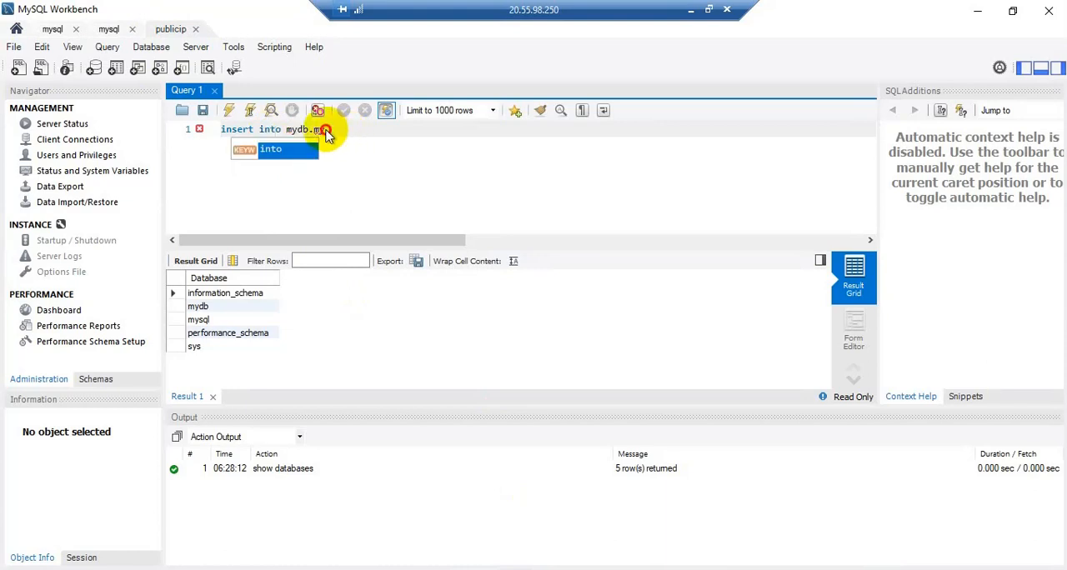
pyautogui.click(327, 131)
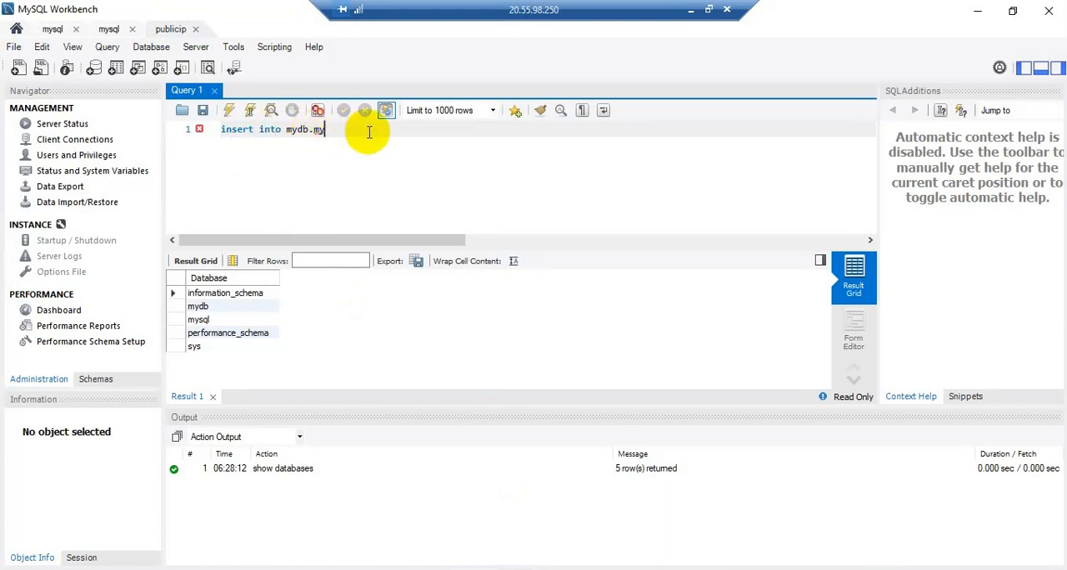
pyautogui.write('table')
# Complete the insert statement with values(2,'user2'); and execute it on the source server.
pyautogui.click(690, 9)
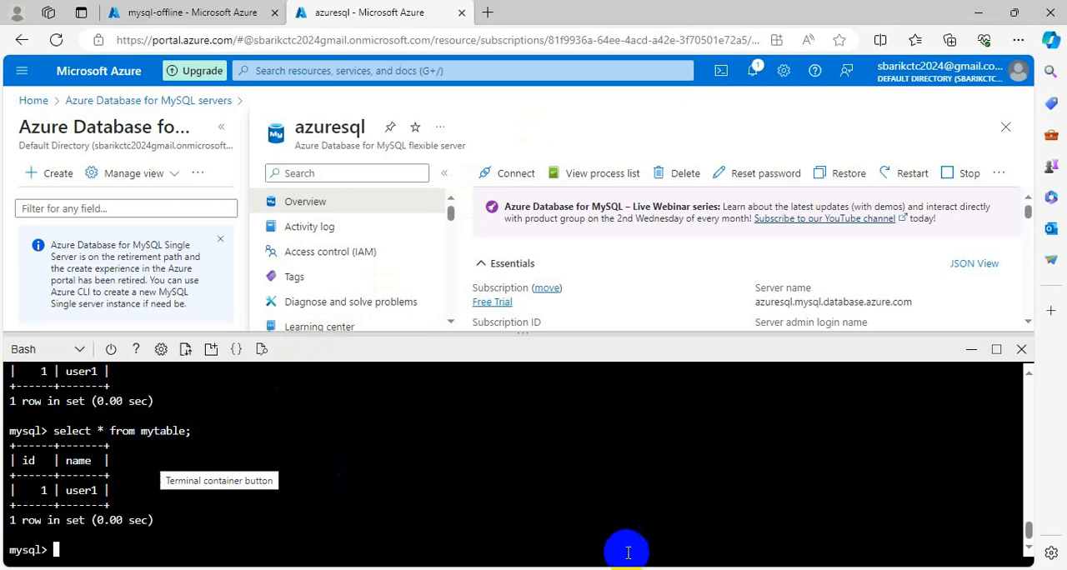
pyautogui.click(638, 568)
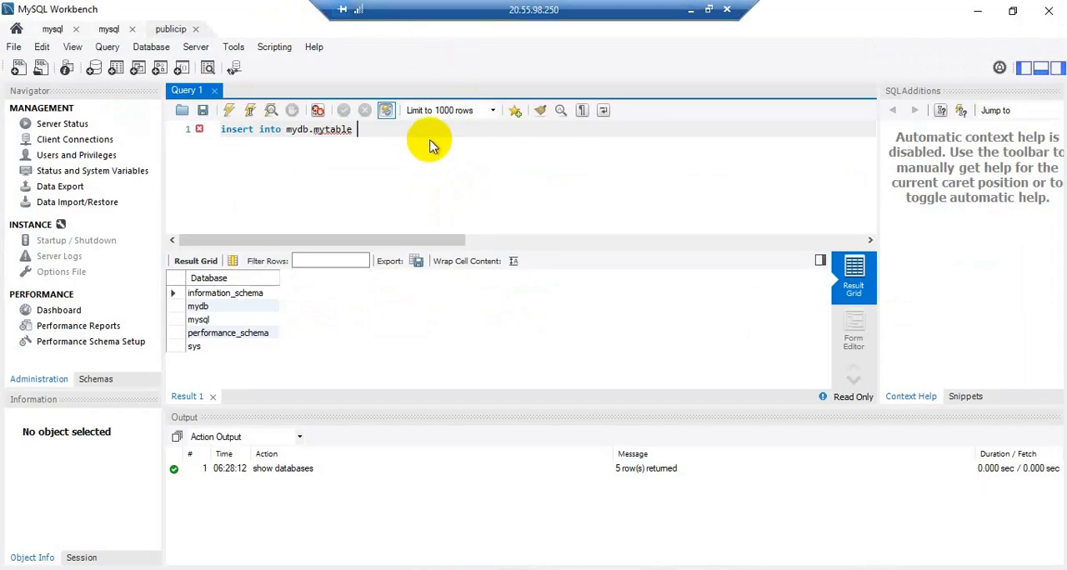
pyautogui.write('e')
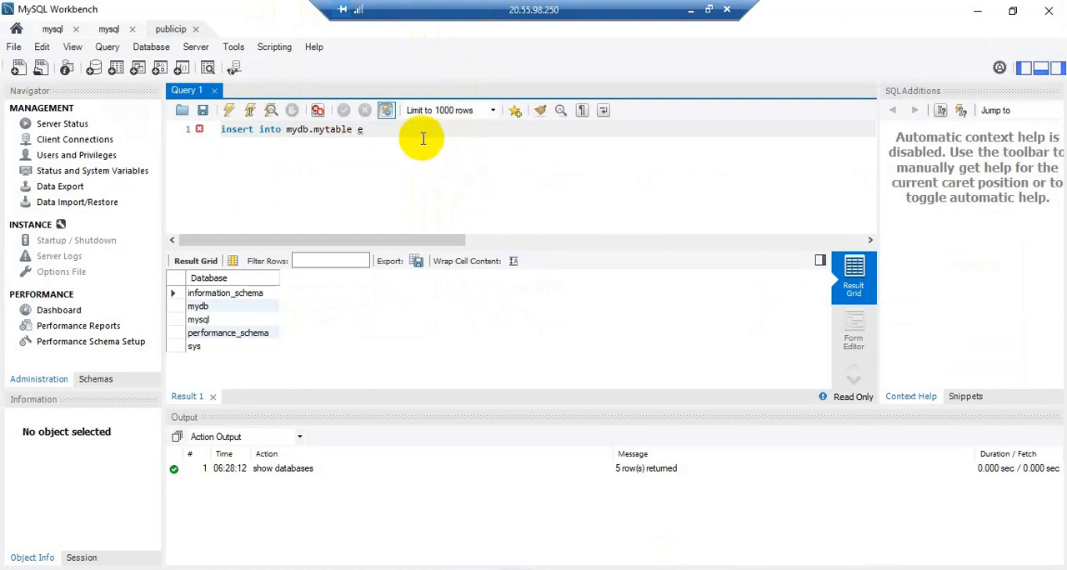
pyautogui.press('BackSpace')
pyautogui.write('value')
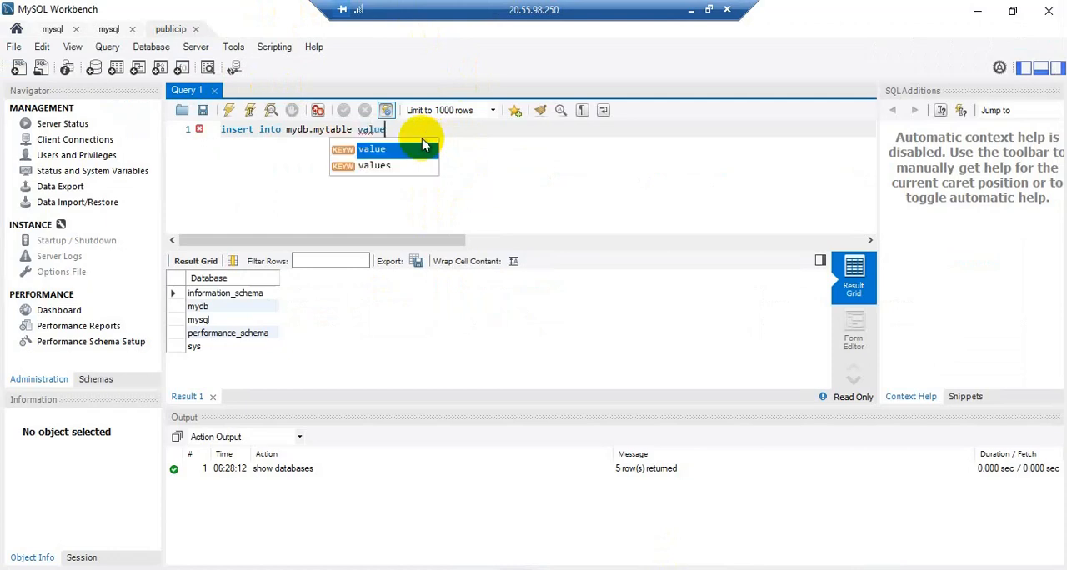
pyautogui.write('s ')
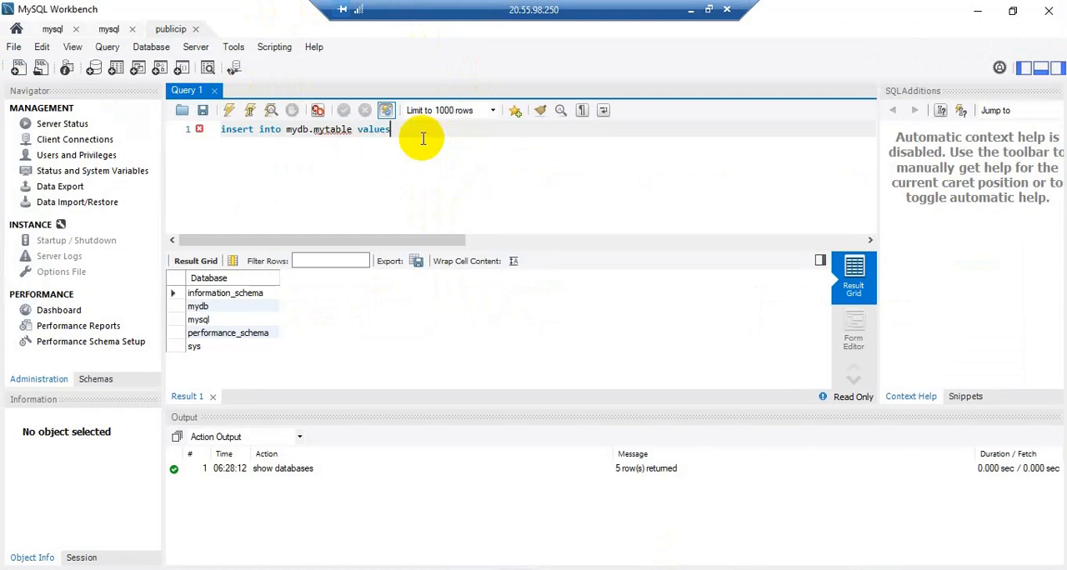
pyautogui.write("(2,'user2');")
pyautogui.hotkey('shift', 'Home')
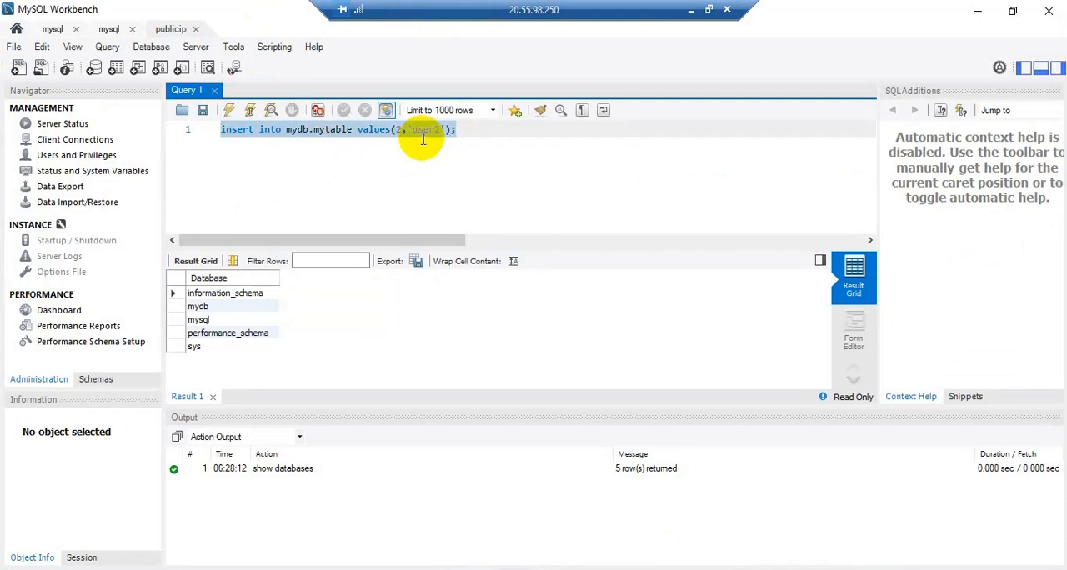
pyautogui.hotkey('ctrl', 'shift', 'Return')
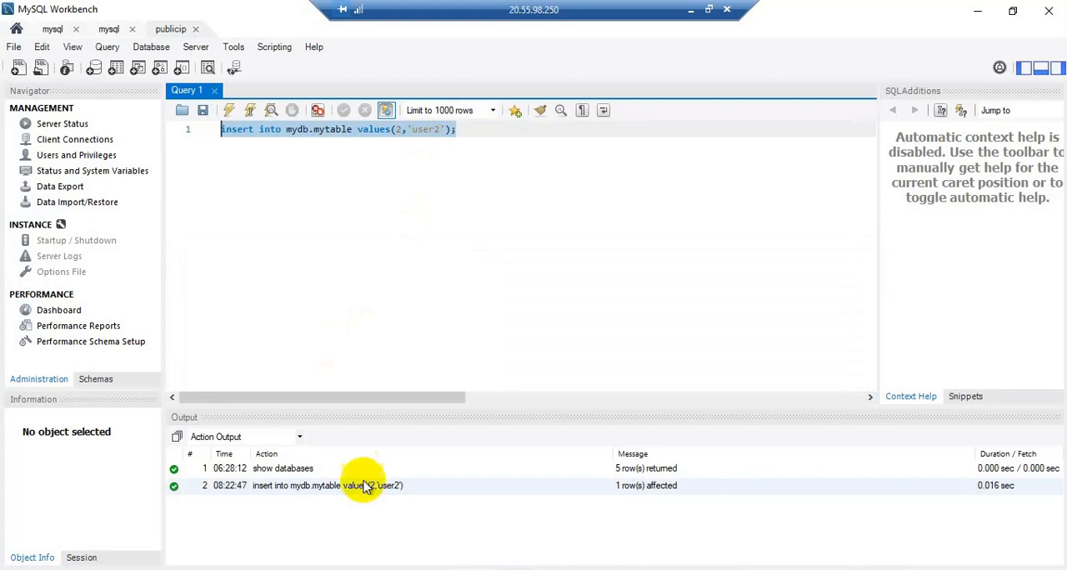
# Switch to the Azure Cloud Shell and recall the earlier query select * from mytable; at the MySQL prompt.
pyautogui.click(690, 9)
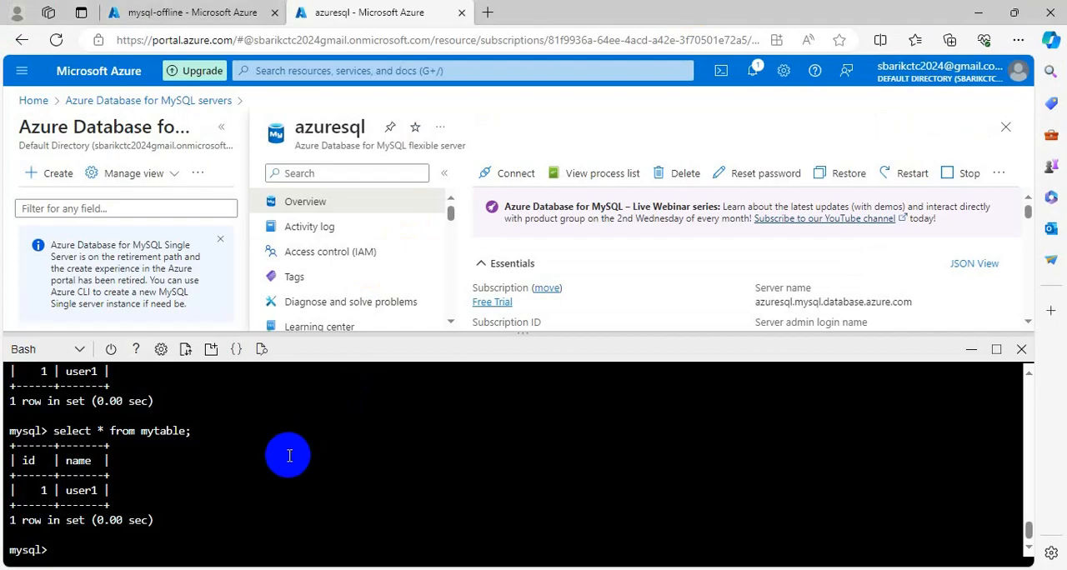
pyautogui.press('Up')
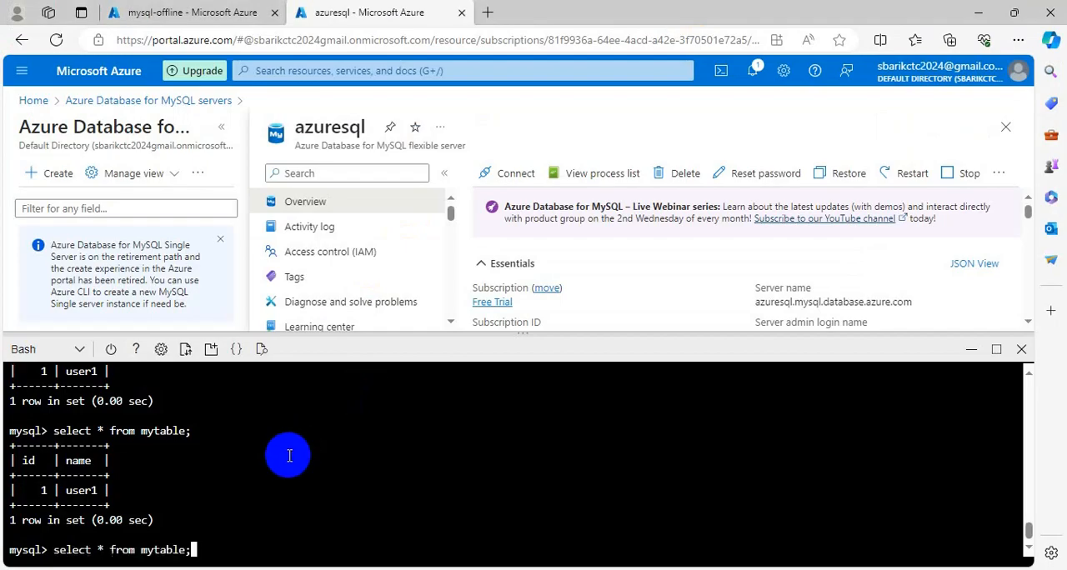
pyautogui.press('Down')
pyautogui.press('Up')
pyautogui.press('Down')
pyautogui.press('Up')
pyautogui.press('Down')
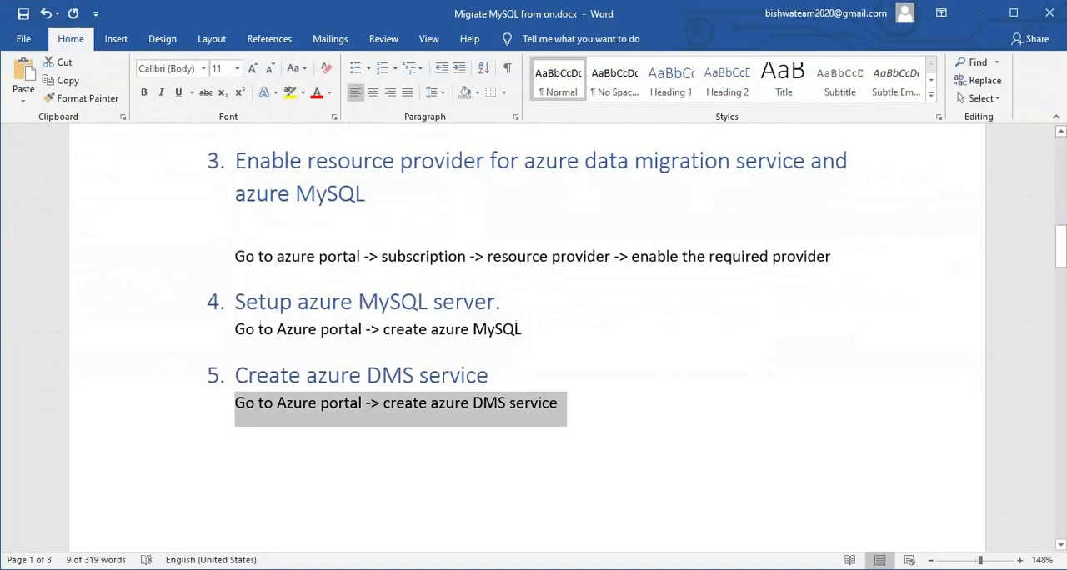
# In the Word migration guide, copy the four binary log settings from log-bin=bin.log through binlog_format=row.
pyautogui.scroll(-4, 697, 387)
pyautogui.scroll(-7, 697, 387)
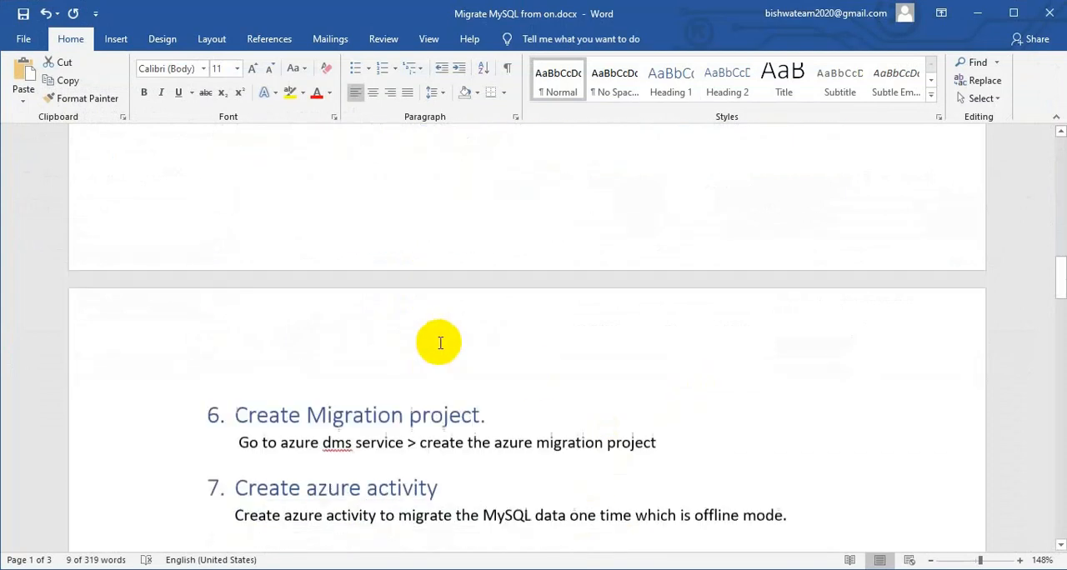
pyautogui.moveTo(614, 300); pyautogui.dragTo(281, 238)
pyautogui.scroll(-5, 441, 345)
pyautogui.scroll(-6, 460, 340)
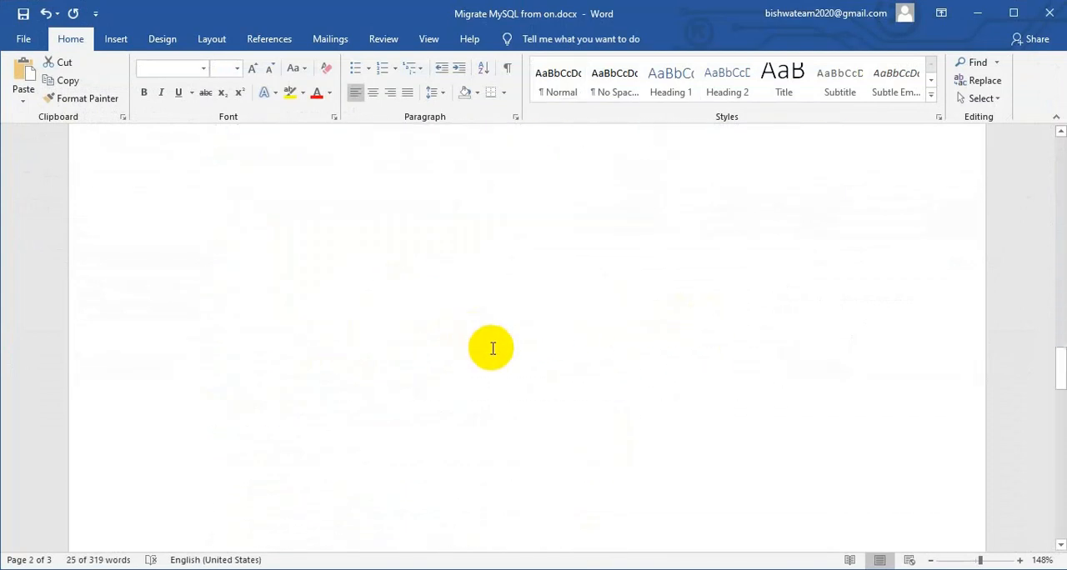
pyautogui.scroll(-3, 521, 349)
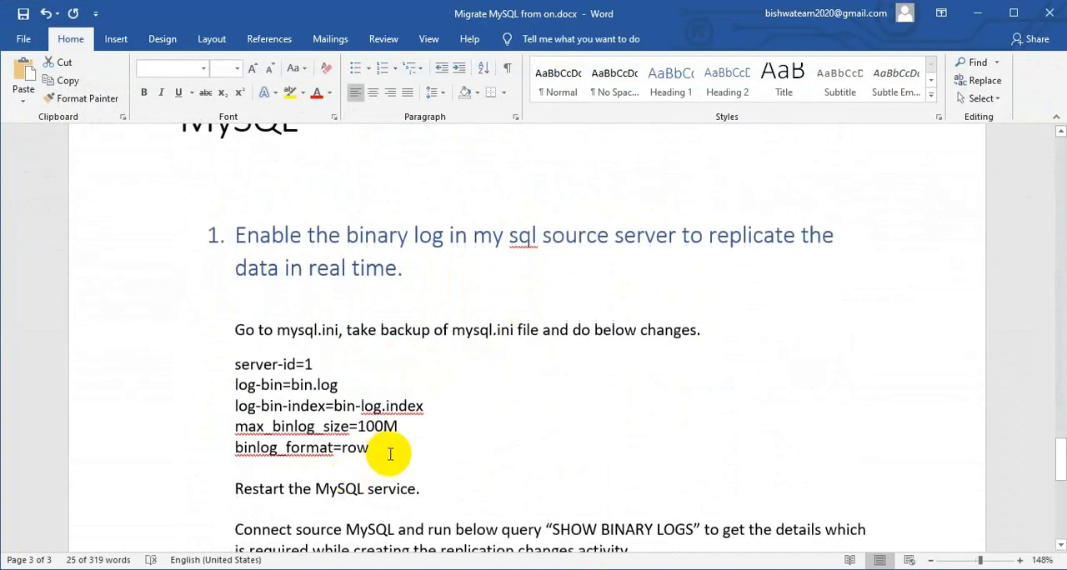
pyautogui.moveTo(386, 448); pyautogui.dragTo(224, 392)
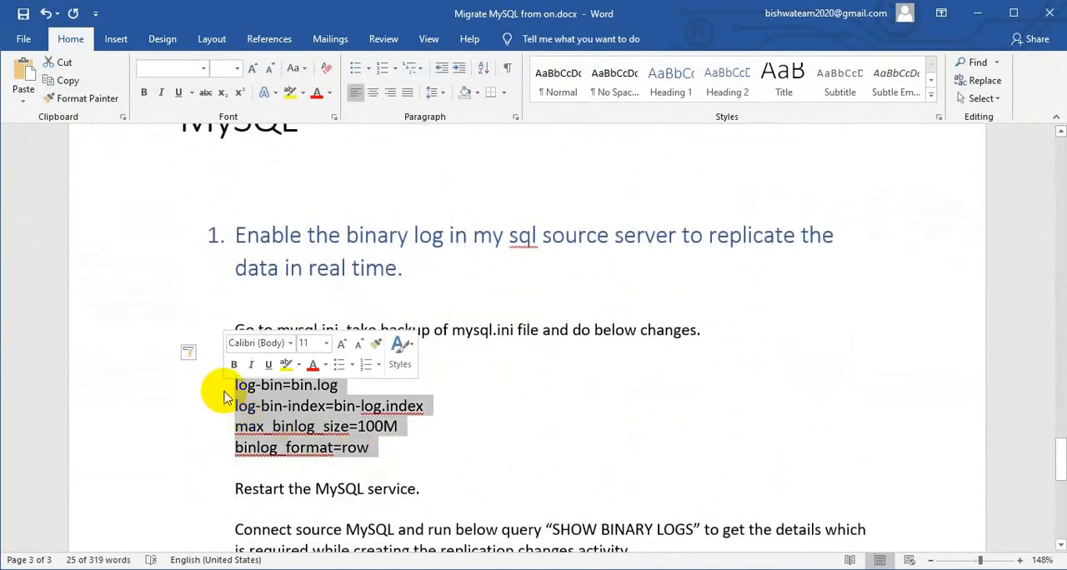
pyautogui.rightClick(288, 393)
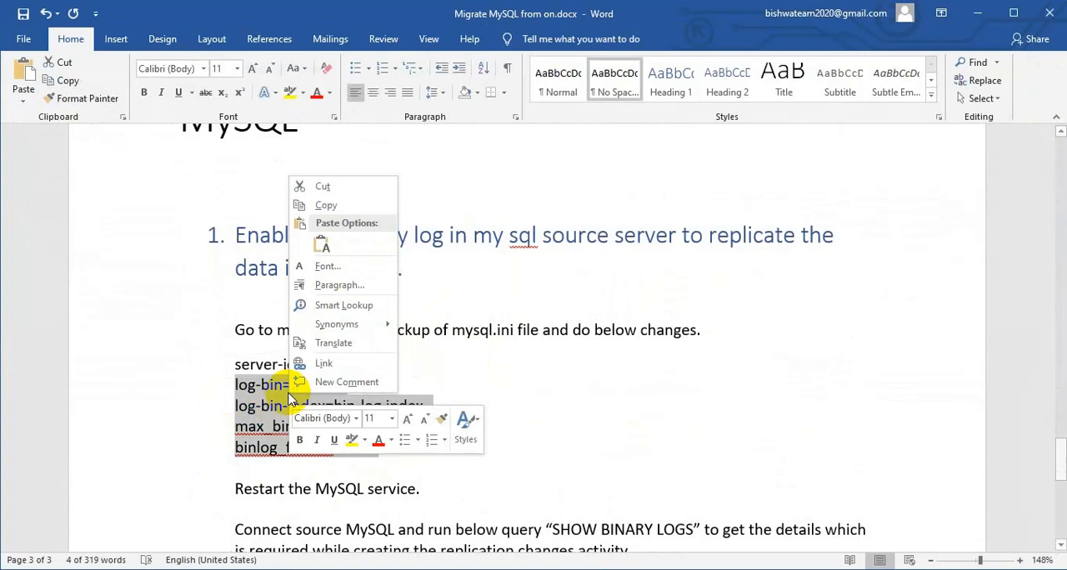
pyautogui.click(330, 205)
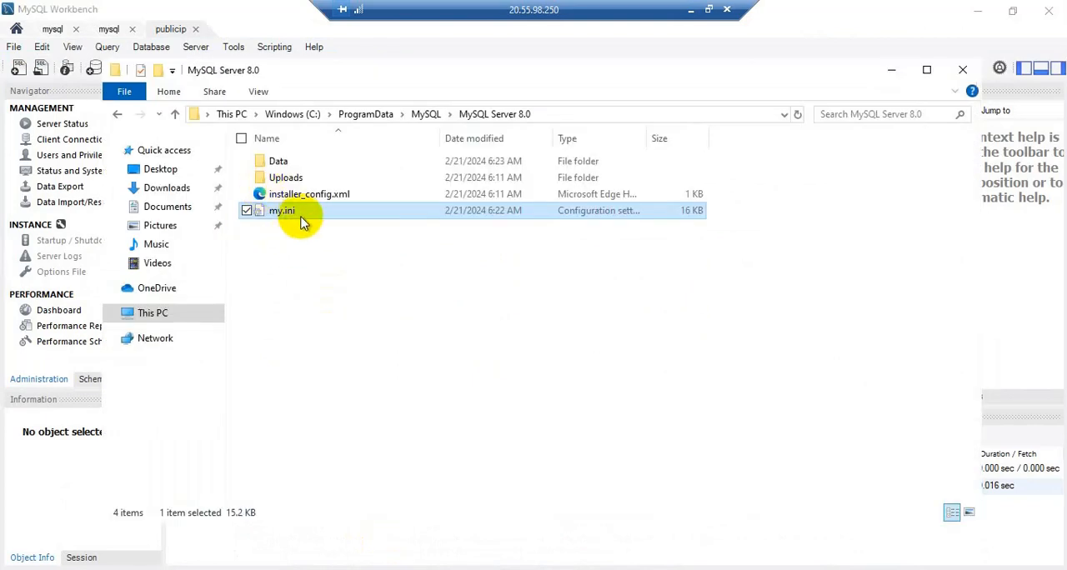
# On the remote server, open my.ini from the MySQL Server 8.0 folder in maximized Notepad and find the server-id setting.
pyautogui.doubleClick(300, 214)
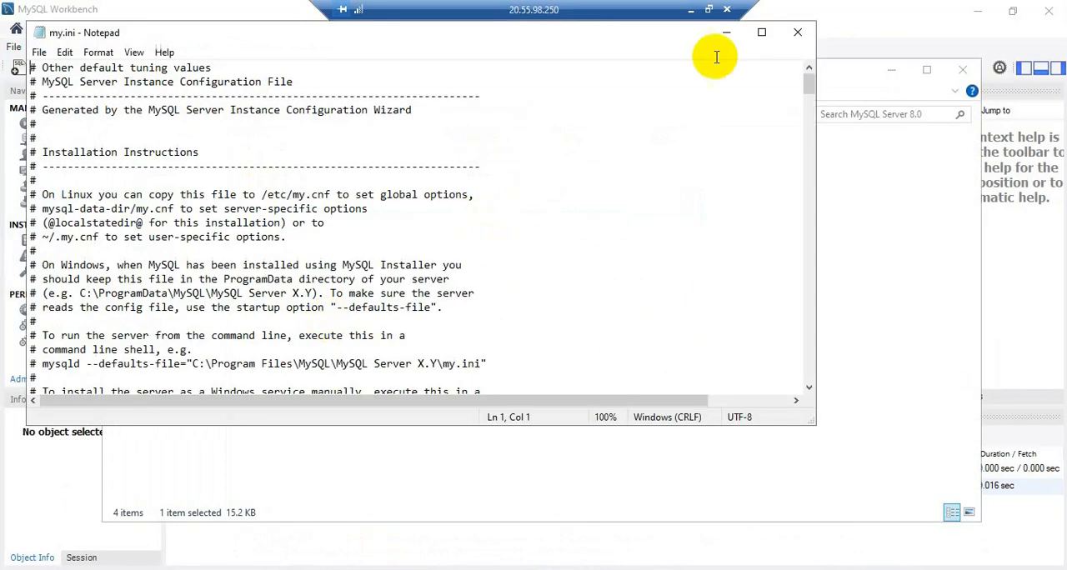
pyautogui.click(760, 33)
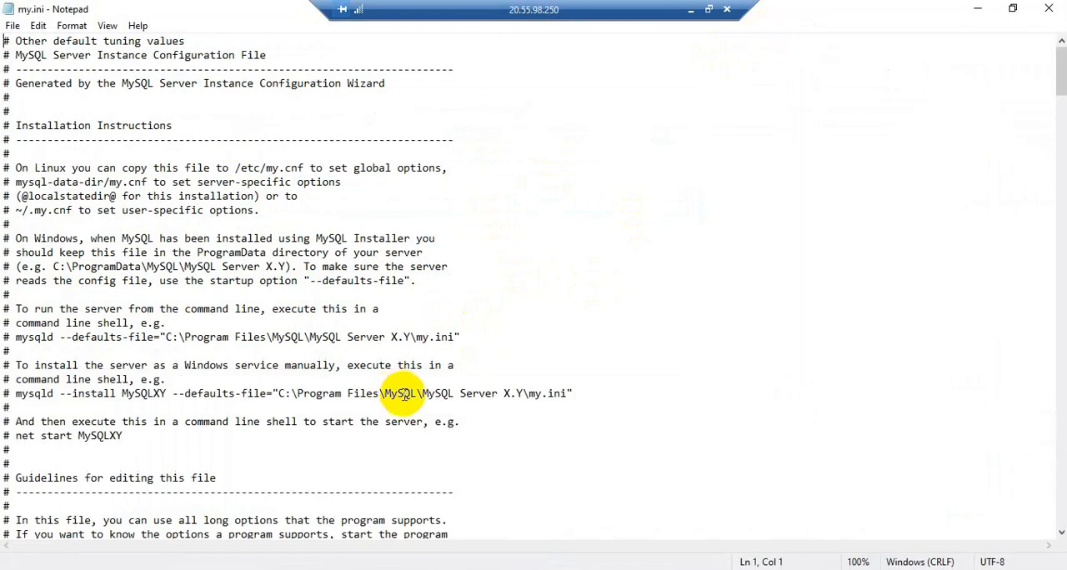
pyautogui.scroll(-2, 416, 392)
pyautogui.scroll(-6, 416, 391)
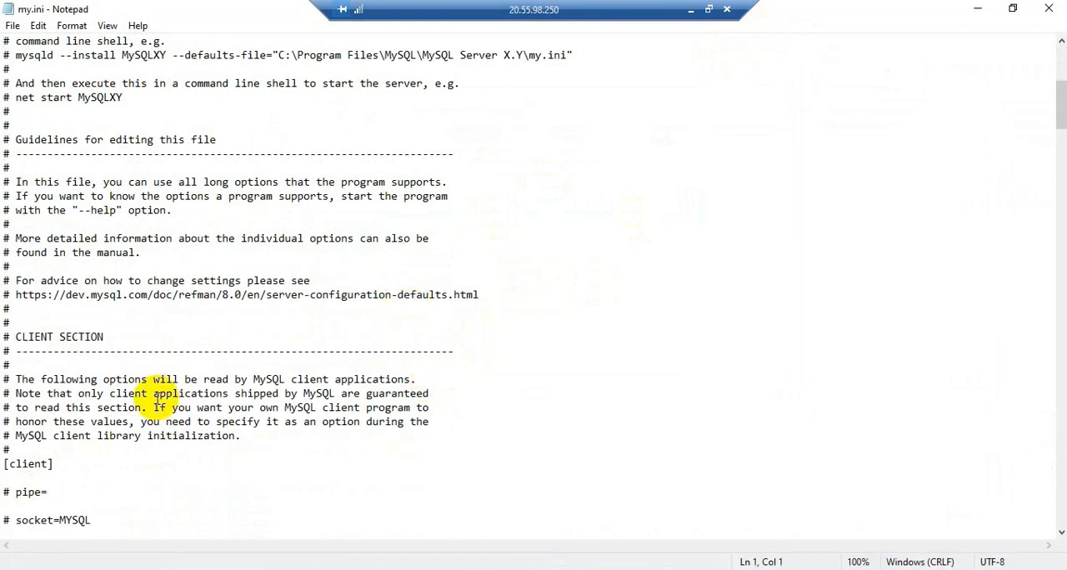
pyautogui.scroll(-13, 155, 392)
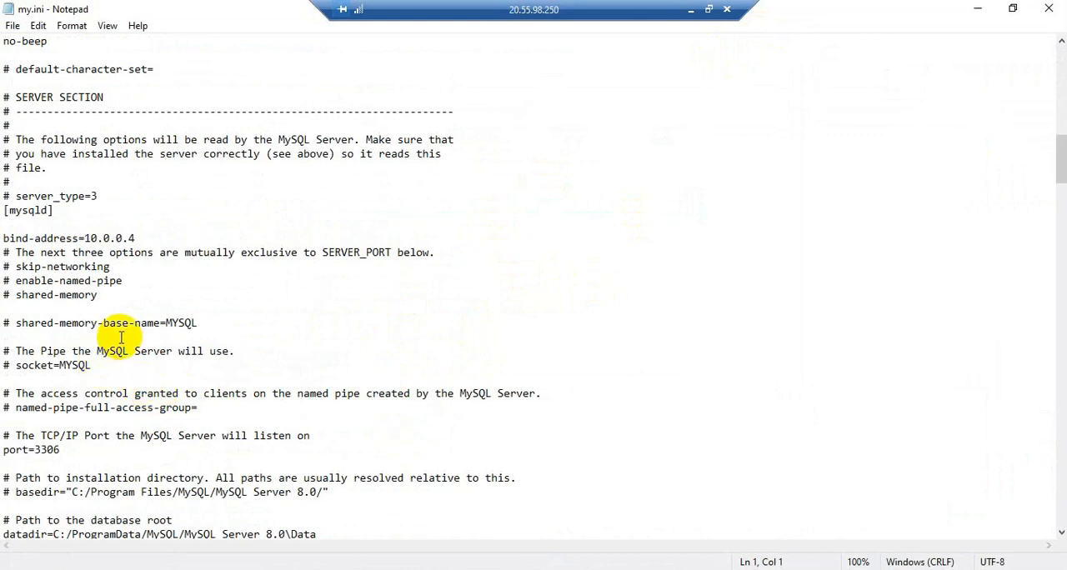
pyautogui.scroll(-4, 127, 343)
pyautogui.scroll(-3, 128, 341)
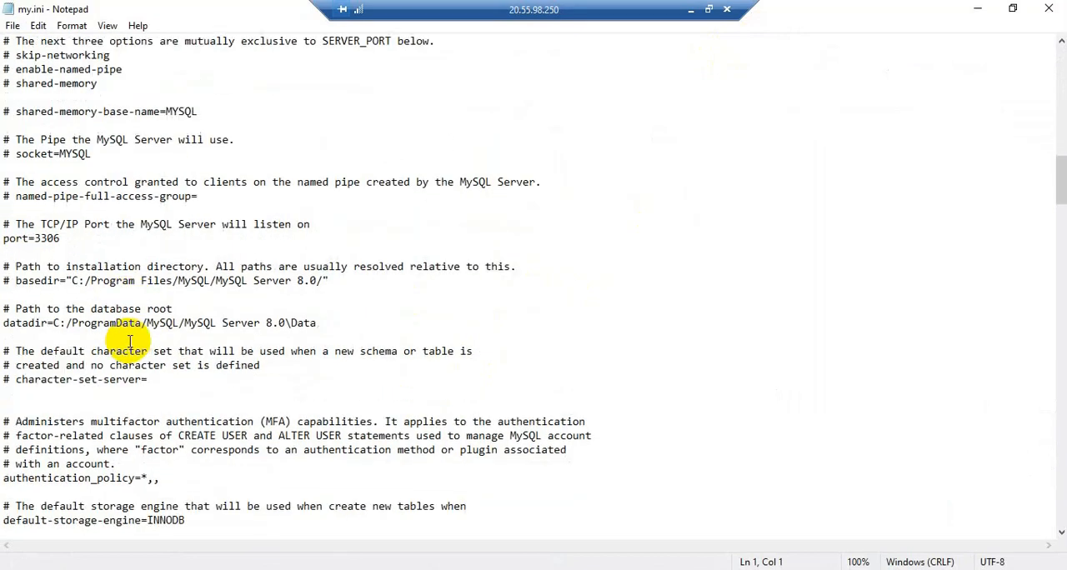
pyautogui.scroll(-4, 130, 335)
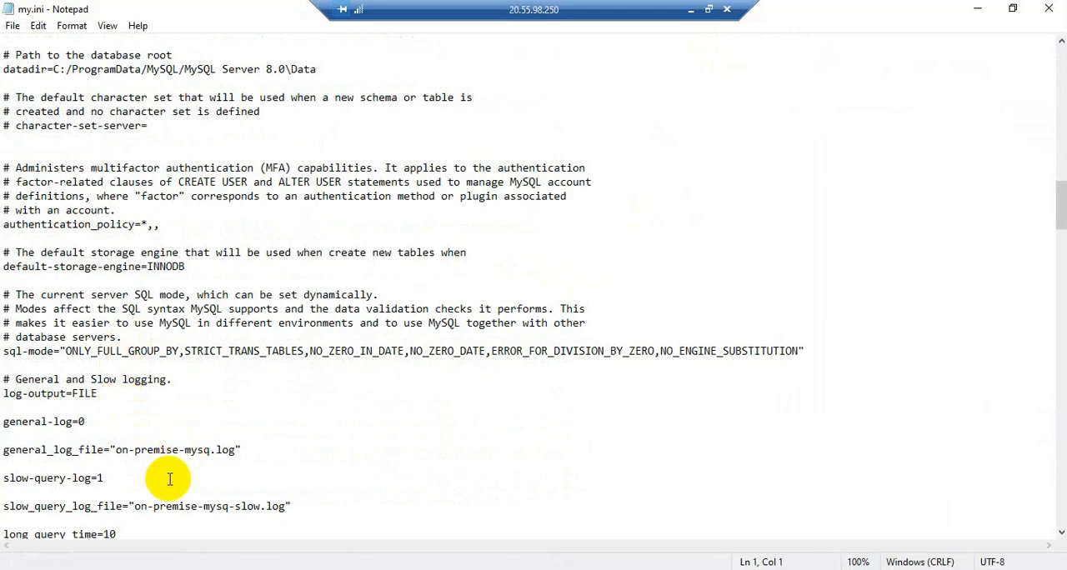
pyautogui.scroll(-5, 167, 484)
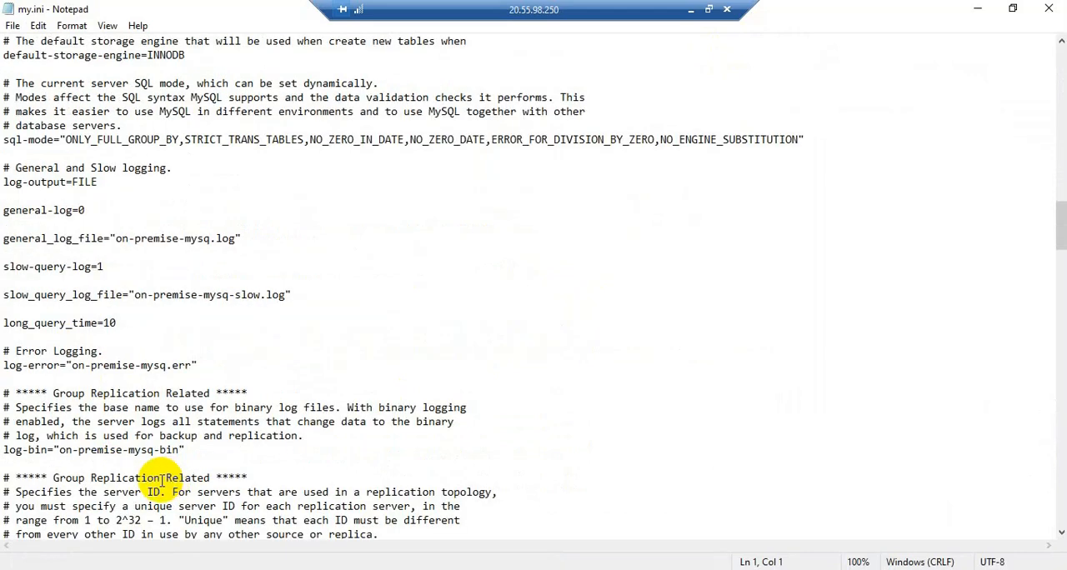
pyautogui.scroll(-5, 166, 480)
pyautogui.scroll(-5, 159, 480)
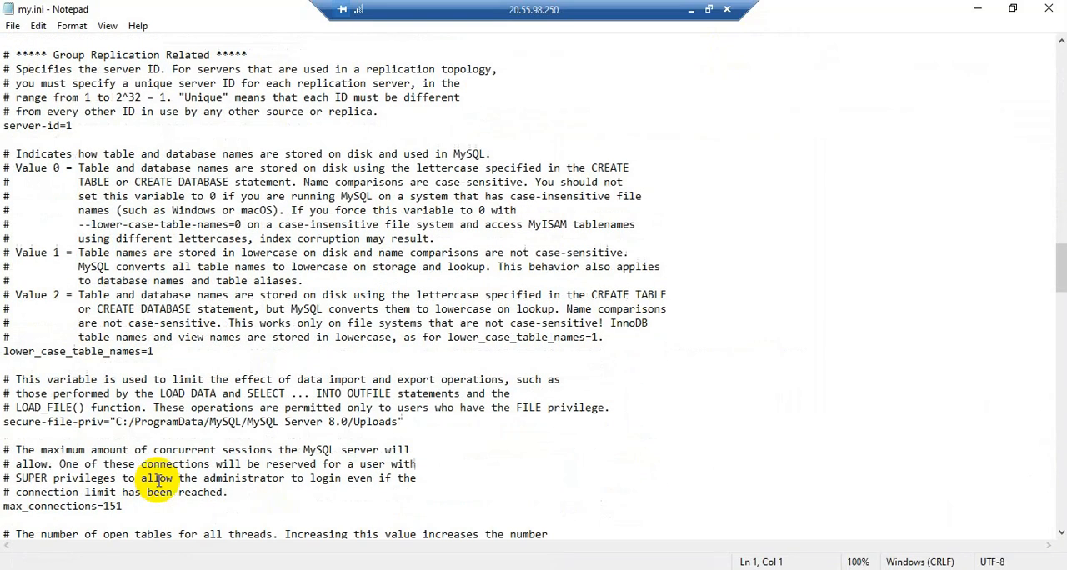
# Insert the copied lines log-bin=bin.log, log-bin-index=bin-log.index, max_binlog_size=100M and binlog_format=row below server-id=1 in my.ini.
pyautogui.click(73, 125)
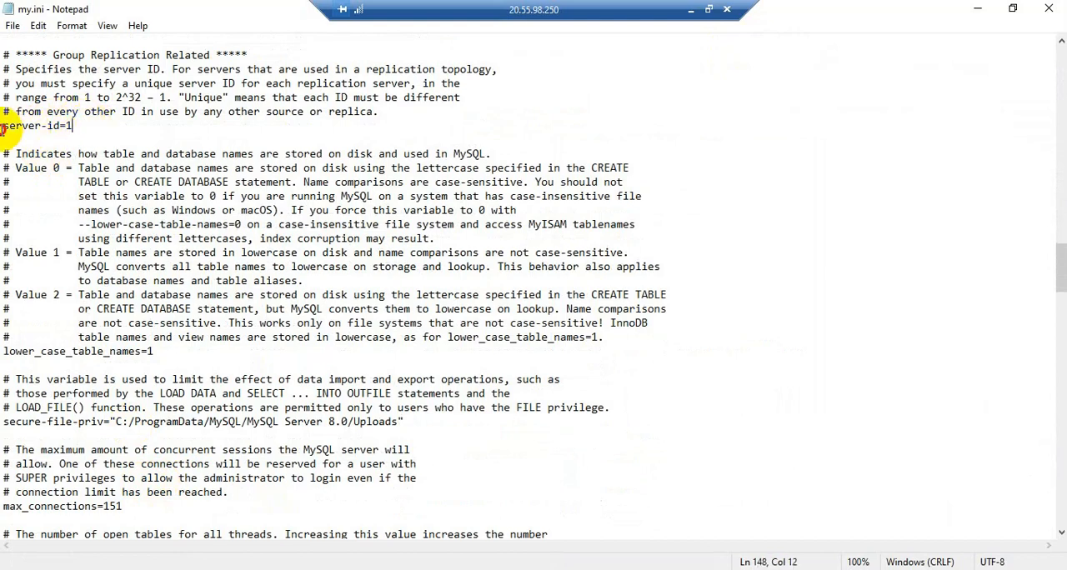
pyautogui.keyDown('shift'); pyautogui.click(4, 126); pyautogui.keyUp('shift')
pyautogui.click(94, 134)
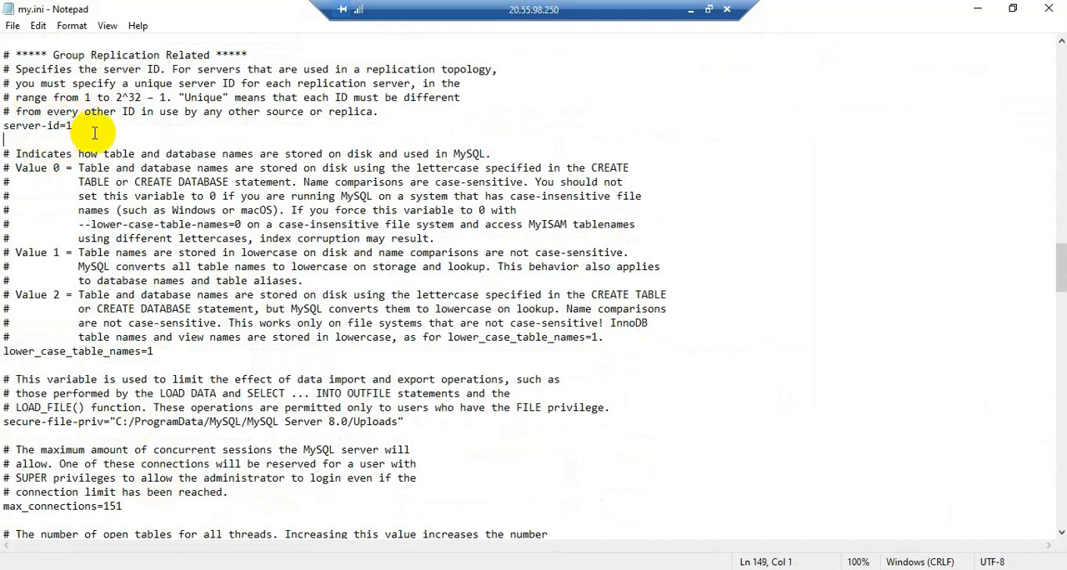
pyautogui.press('Return')
pyautogui.click(95, 133)
pyautogui.hotkey('ctrl', 'v')
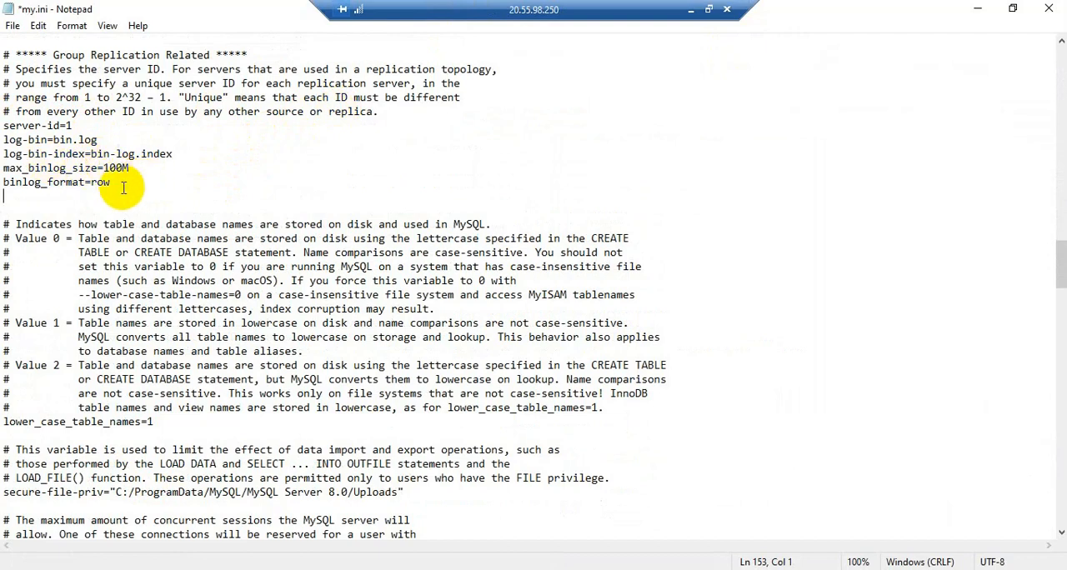
pyautogui.moveTo(127, 189); pyautogui.dragTo(7, 173)
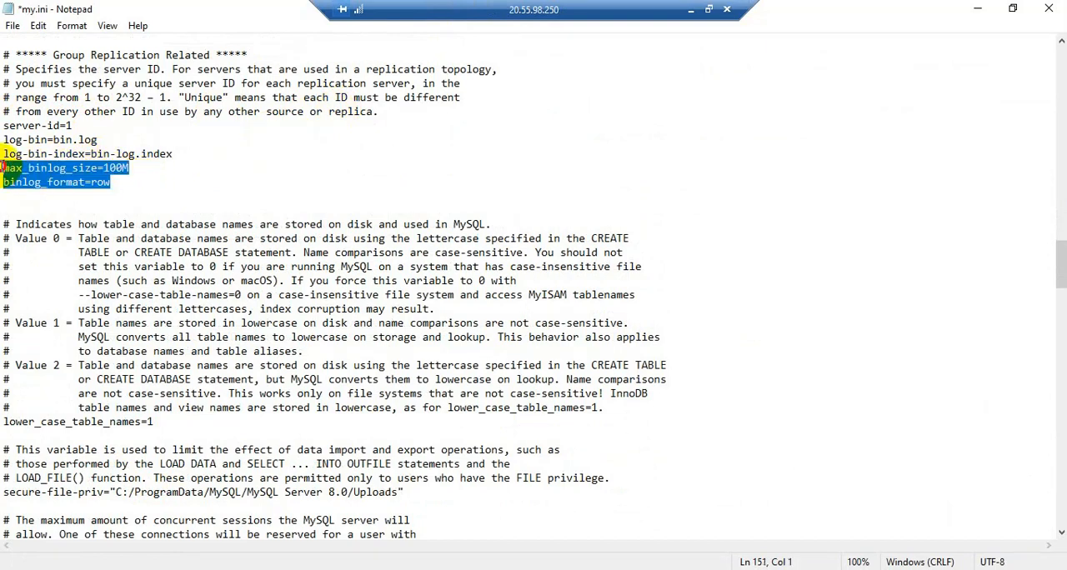
# Save the edited my.ini file and restart the MySQL80 service in the Services console.
pyautogui.click(223, 188)
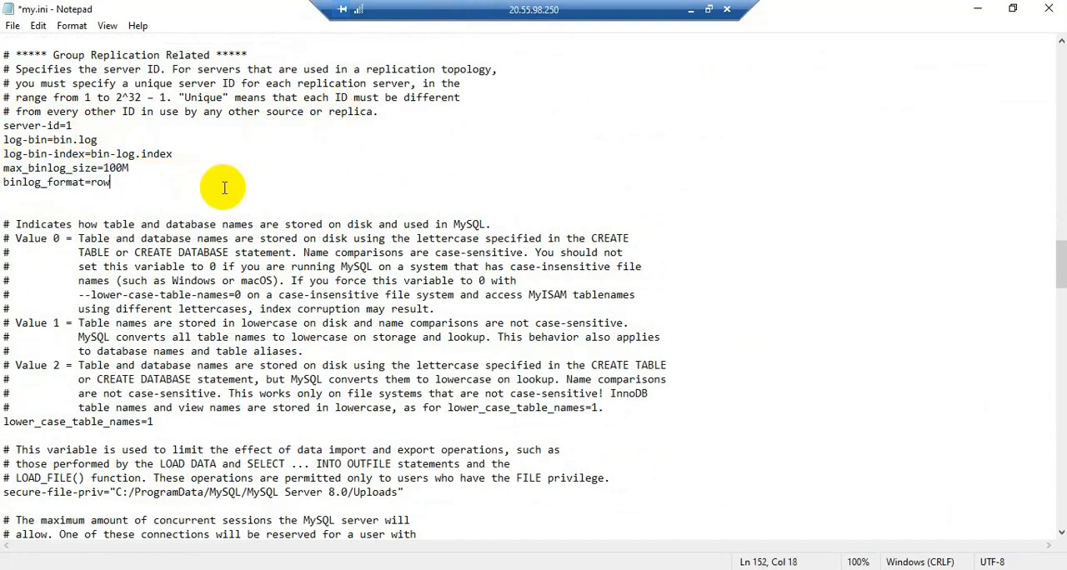
pyautogui.hotkey('ctrl', 's')
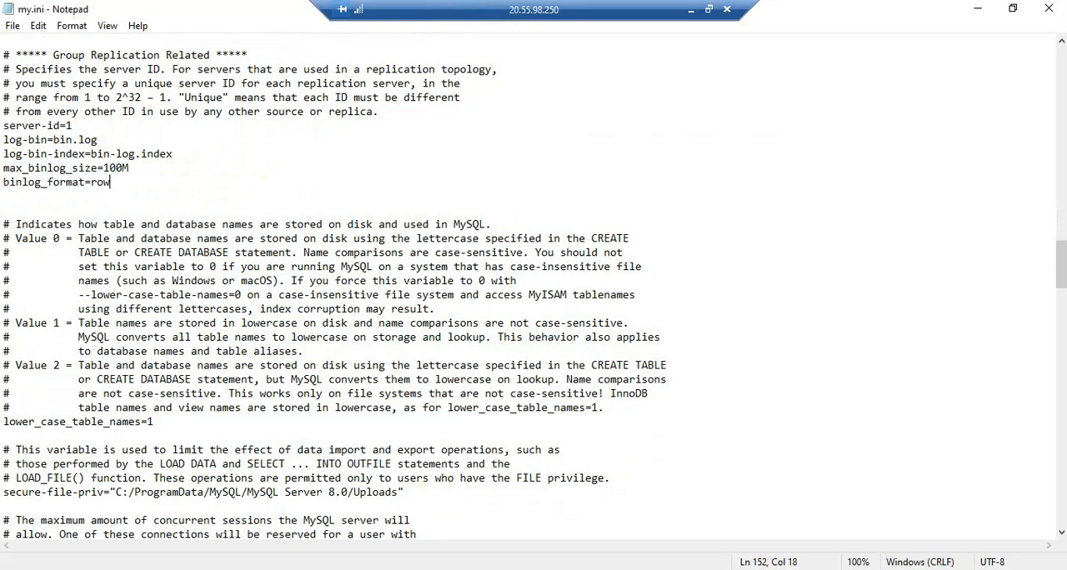
pyautogui.click(557, 568)
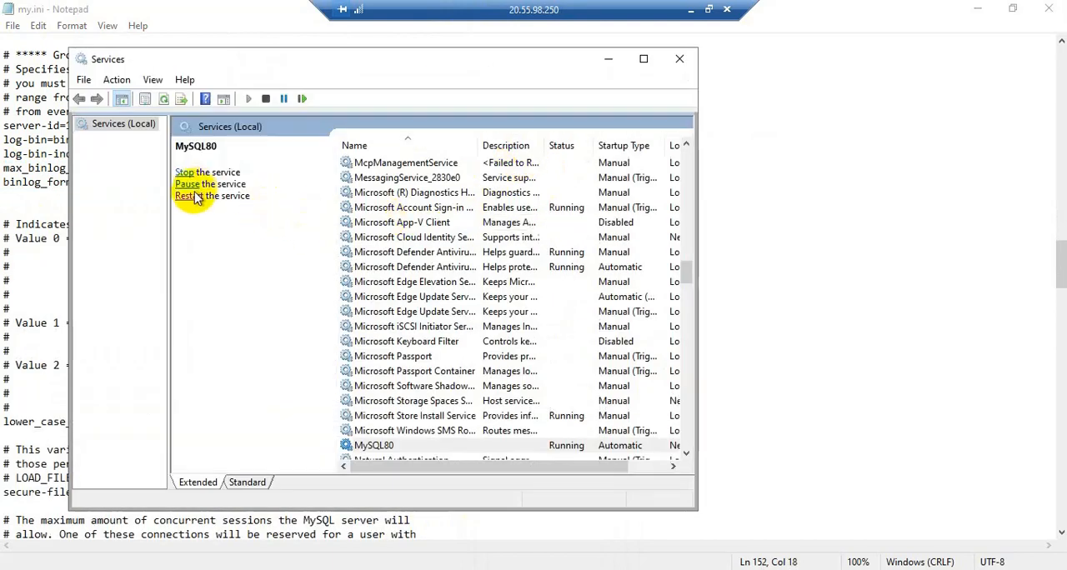
pyautogui.click(188, 173)
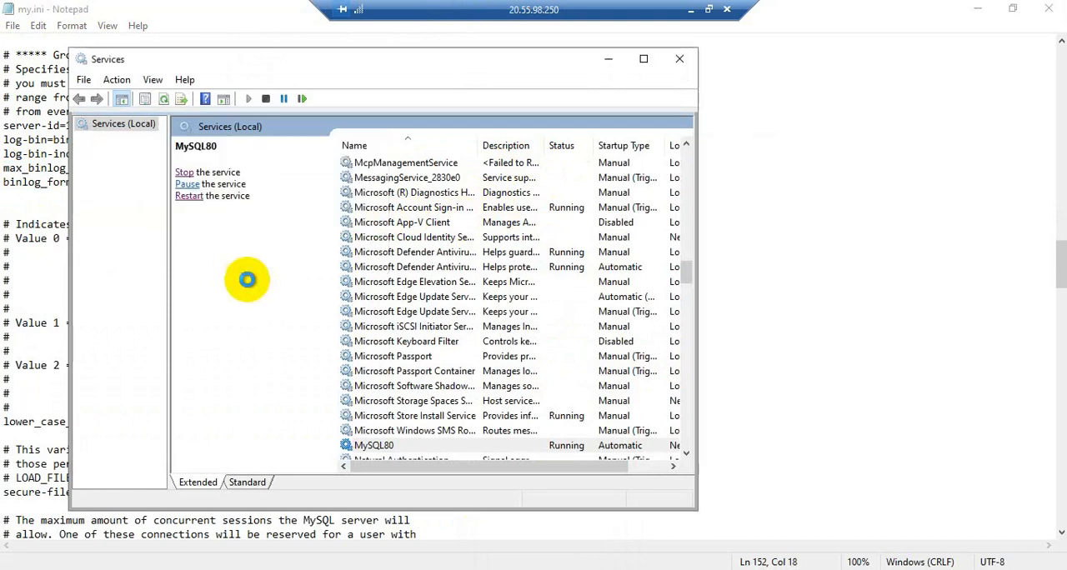
pyautogui.click(185, 173)
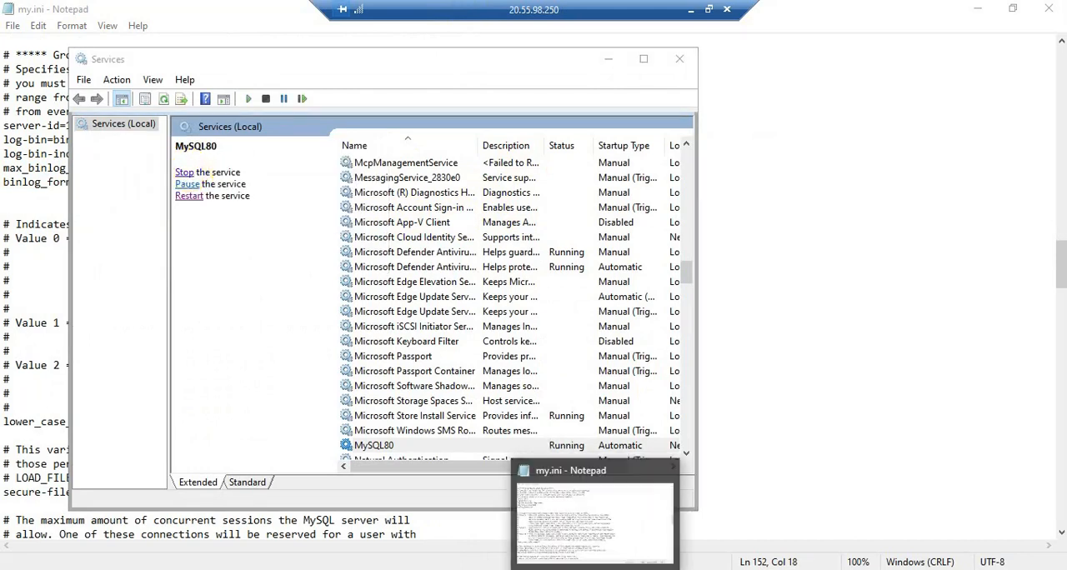
# Switch to MySQL Workbench and run show databases; in place of the insert statement in Query 1.
pyautogui.click(573, 569)
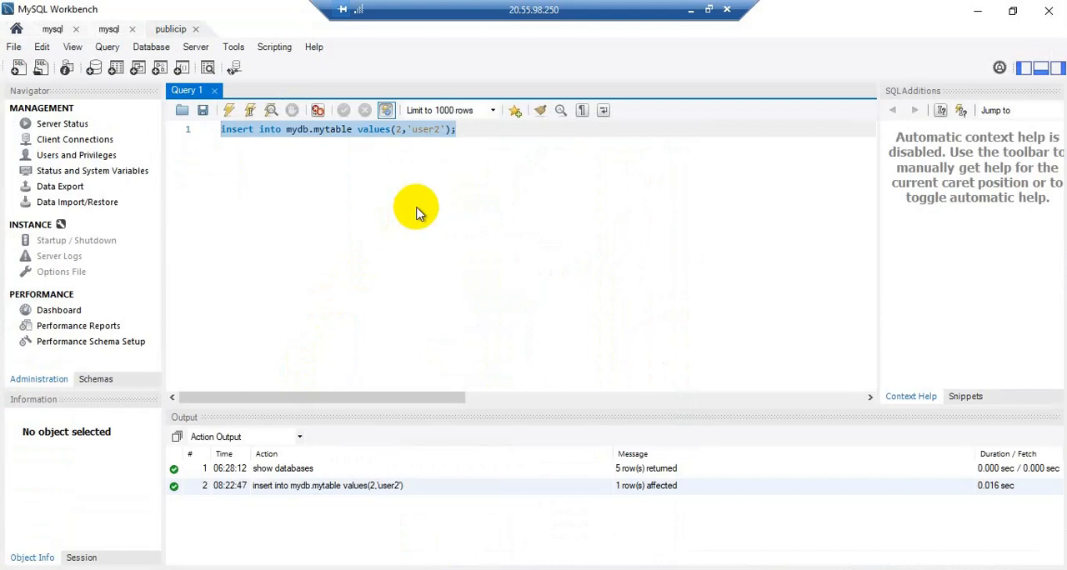
pyautogui.write('sh')
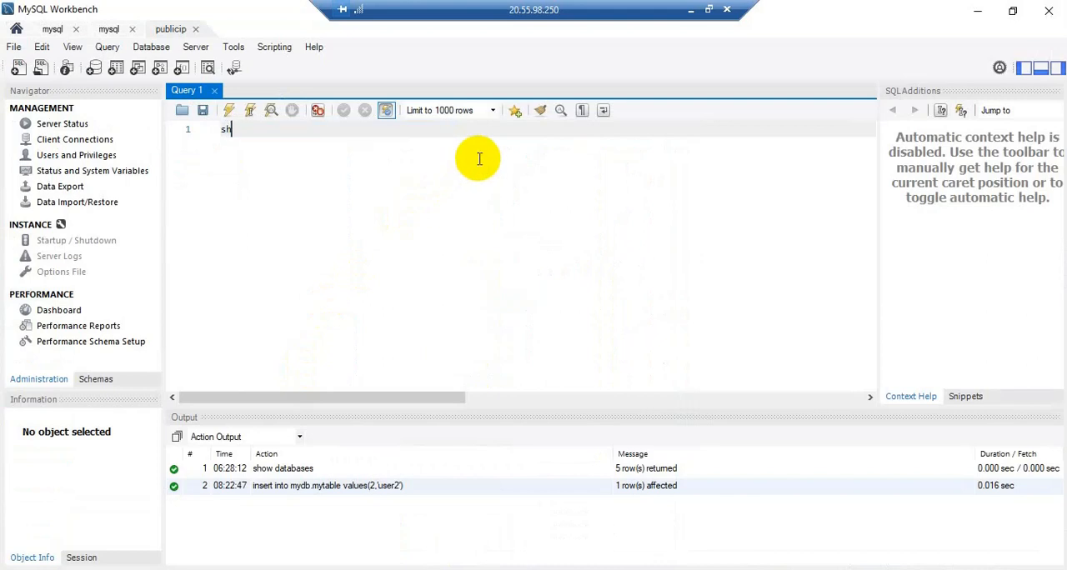
pyautogui.write('ow data')
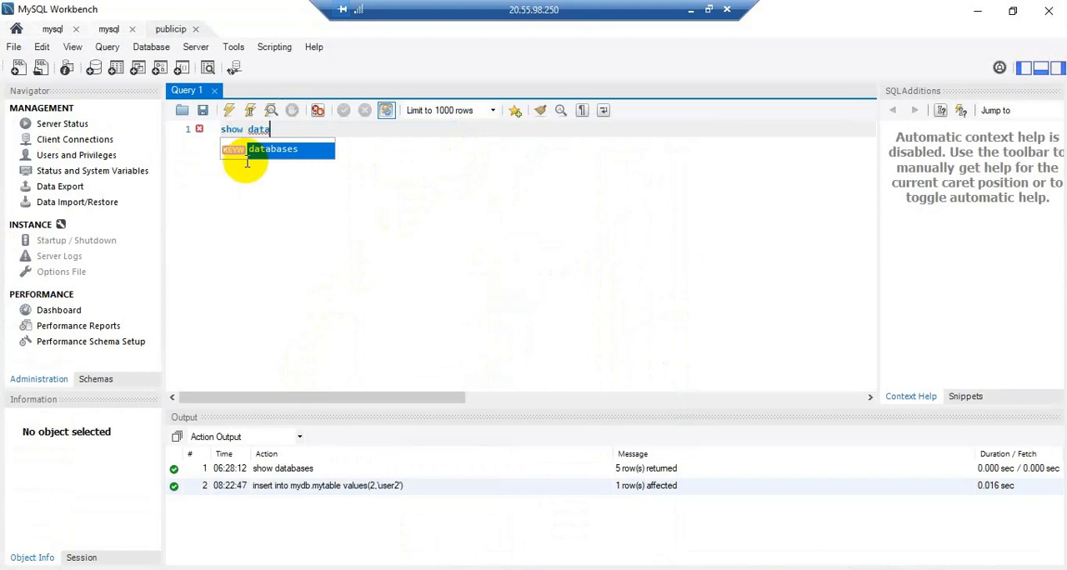
pyautogui.press('Return')
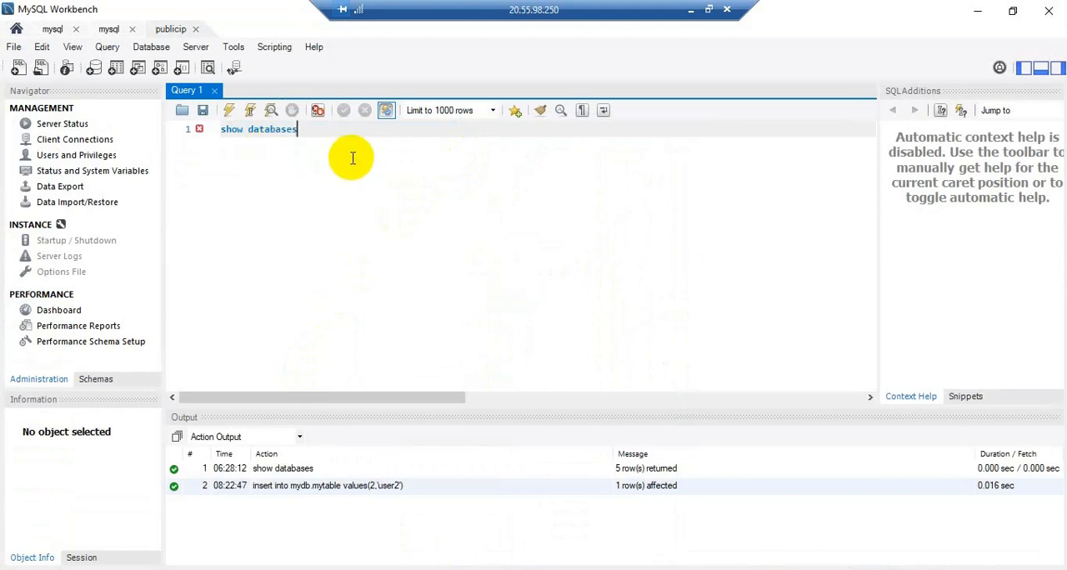
pyautogui.write(';')
pyautogui.hotkey('ctrl', 'Return')
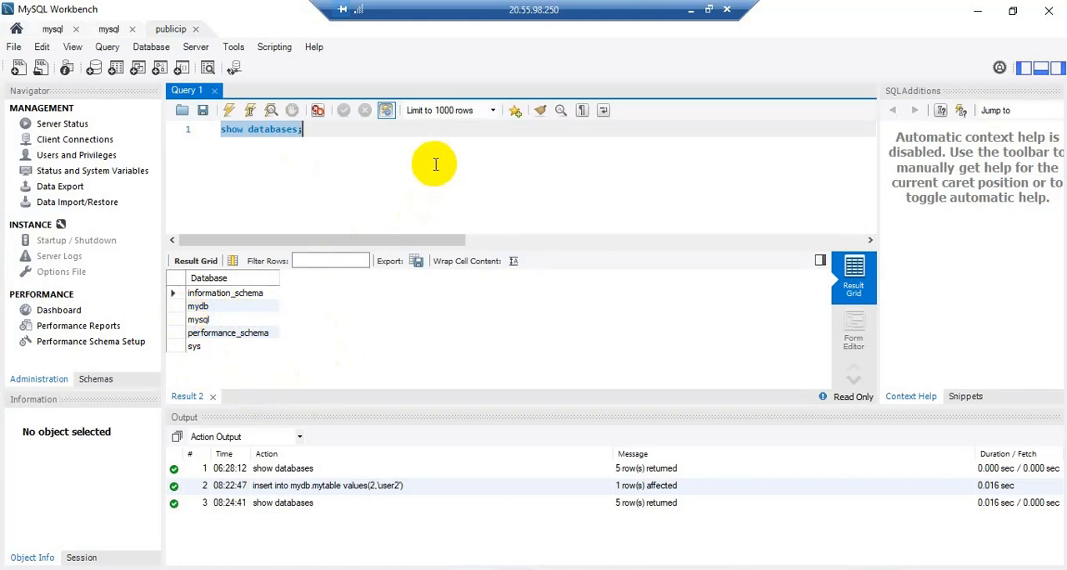
# Consult the Word migration guide for the binary log query, run show binary logs; in place of the Workbench query, and return to the guide.
pyautogui.click(357, 132)
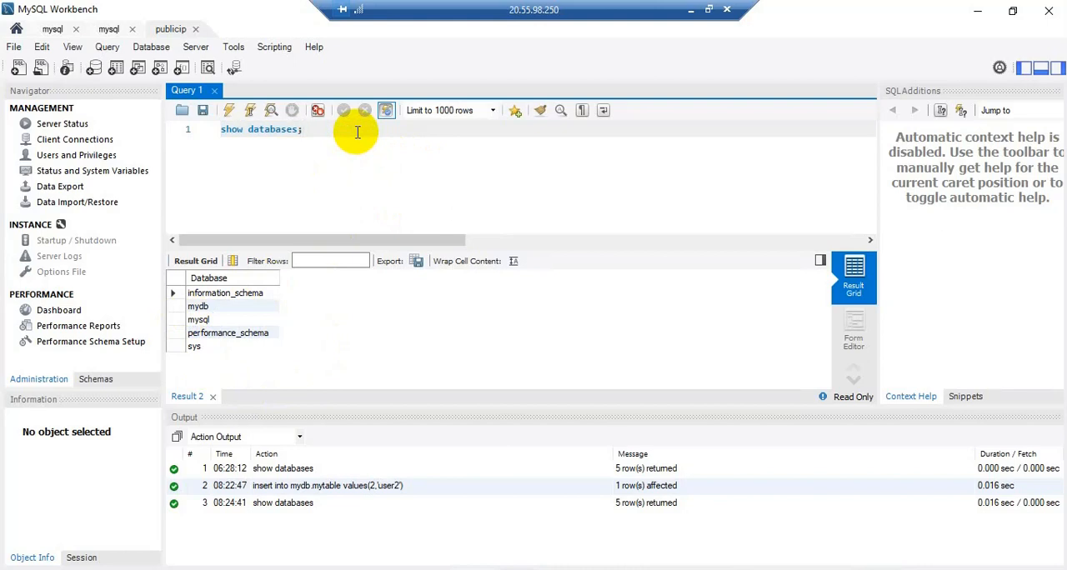
pyautogui.click(356, 131)
pyautogui.click(200, 131)
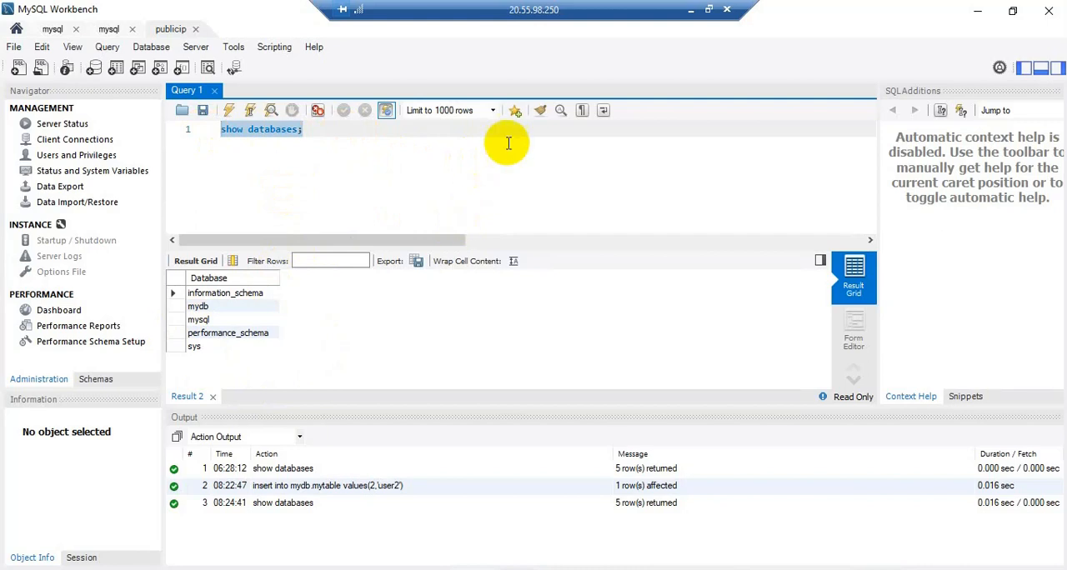
pyautogui.click(691, 12)
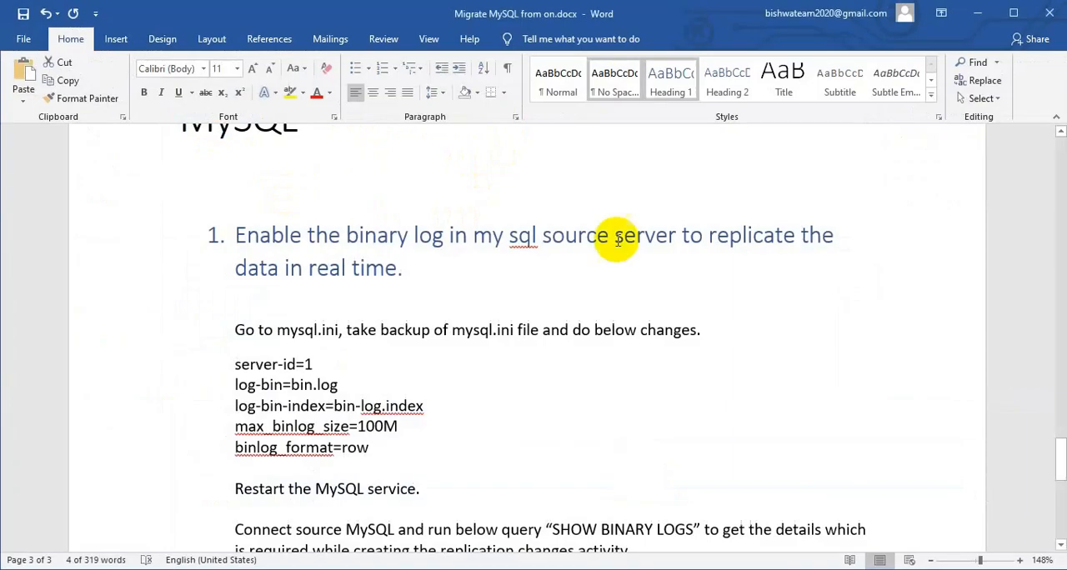
pyautogui.scroll(-1, 446, 427)
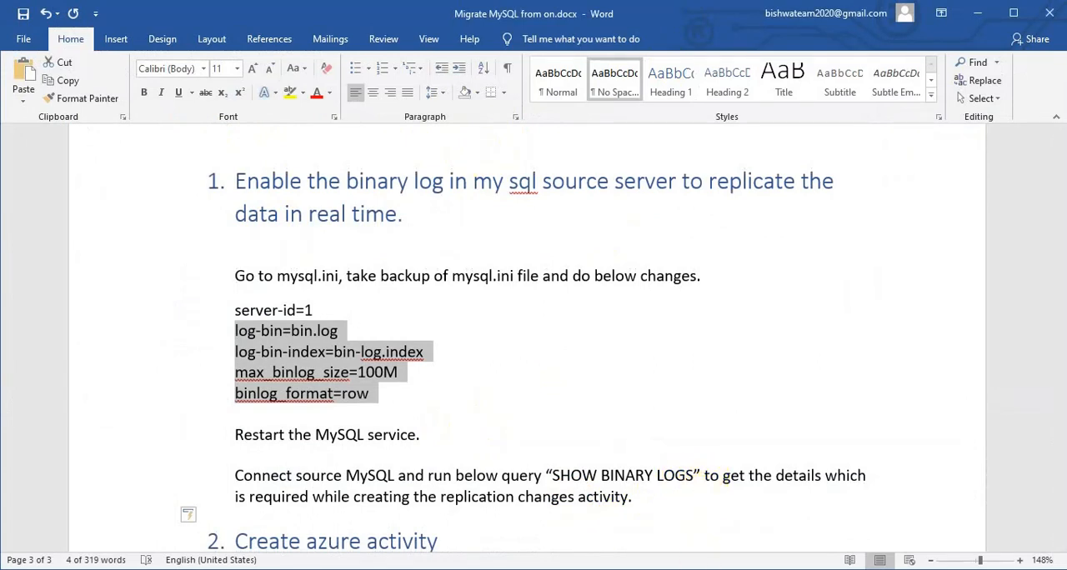
pyautogui.click(651, 569)
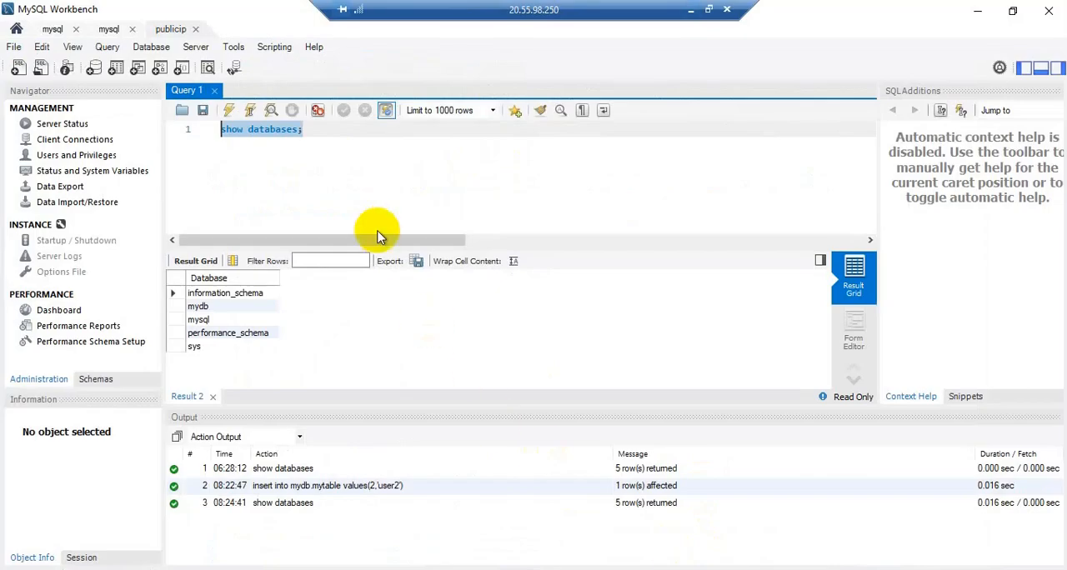
pyautogui.write('show b')
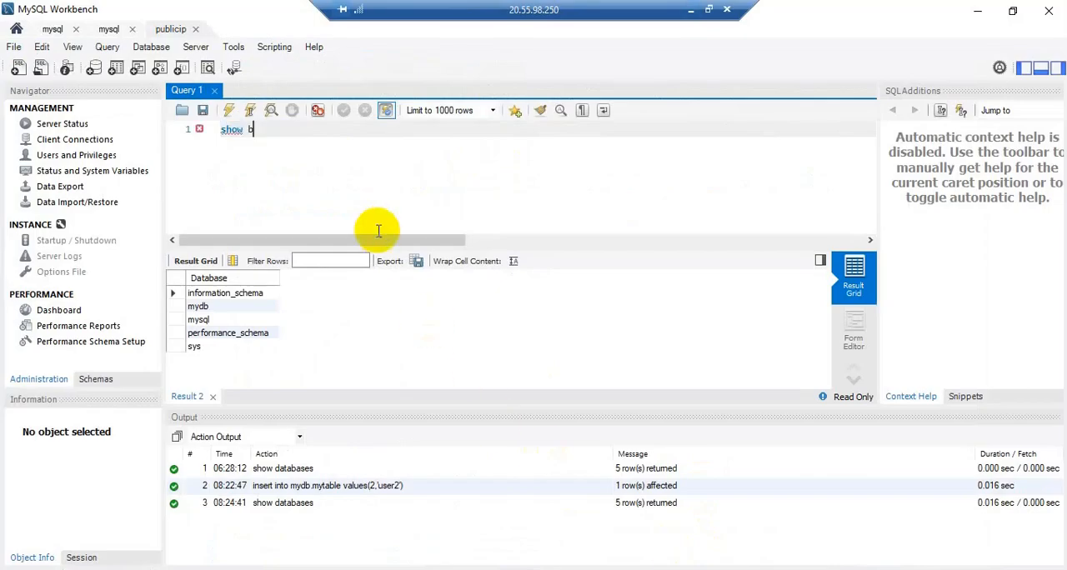
pyautogui.write('inary logs;')
pyautogui.hotkey('ctrl', 'a')
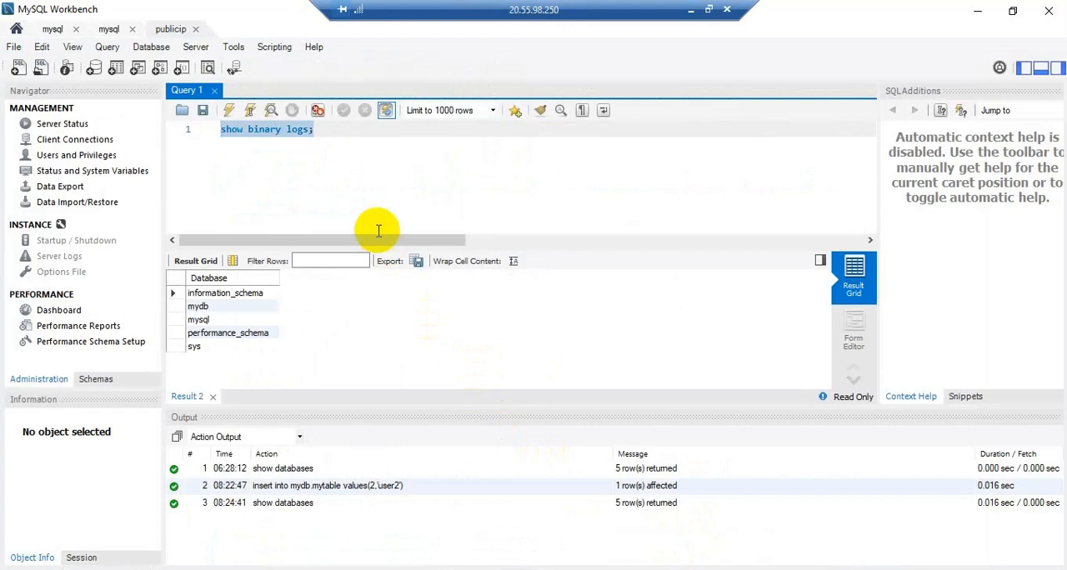
pyautogui.hotkey('ctrl', 'Return')
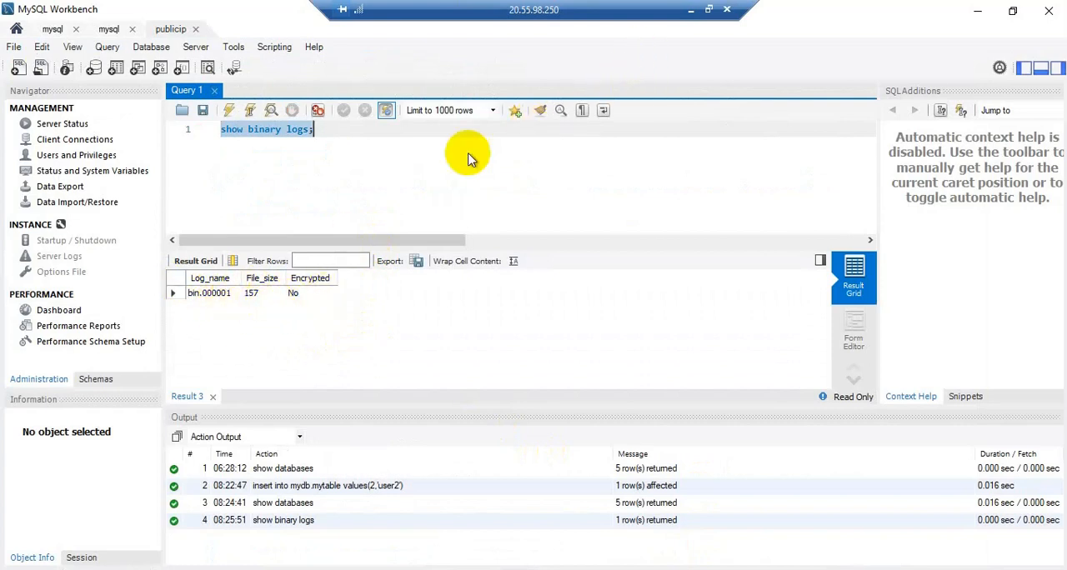
pyautogui.click(690, 13)
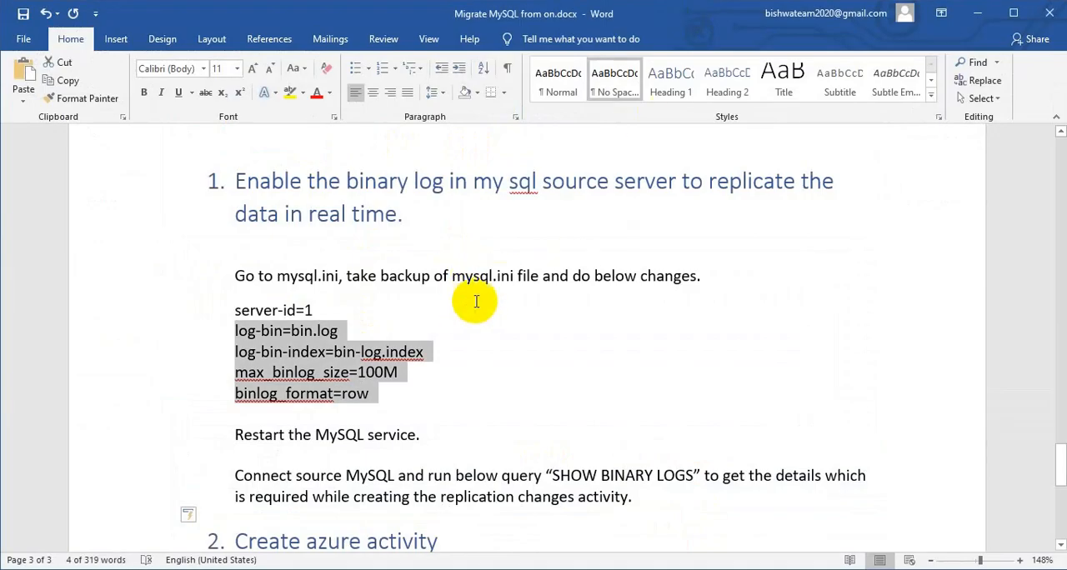